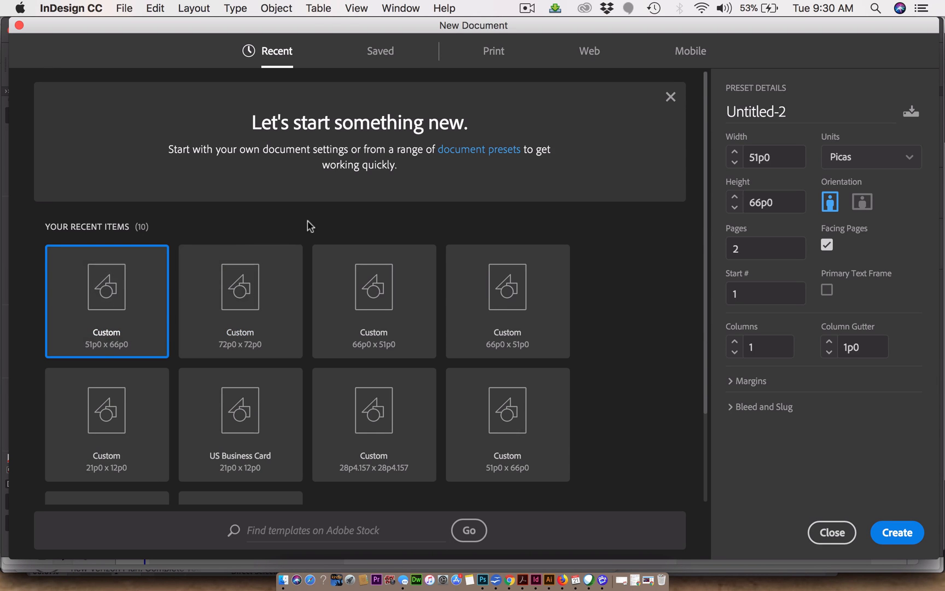
# Create a two-page Letter print document in inches, and close the Untitled-1 document
pyautogui.click(494, 55)
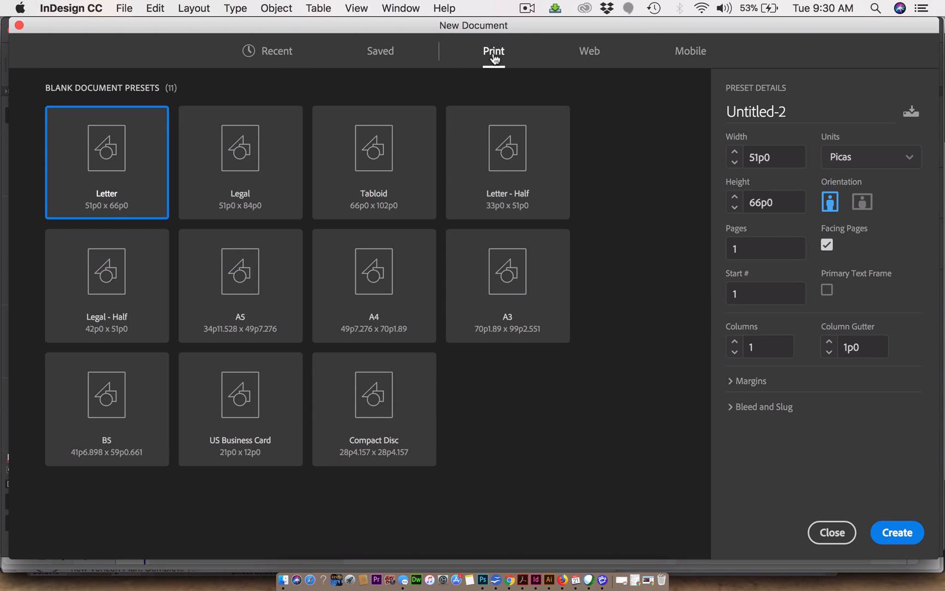
pyautogui.click(855, 157)
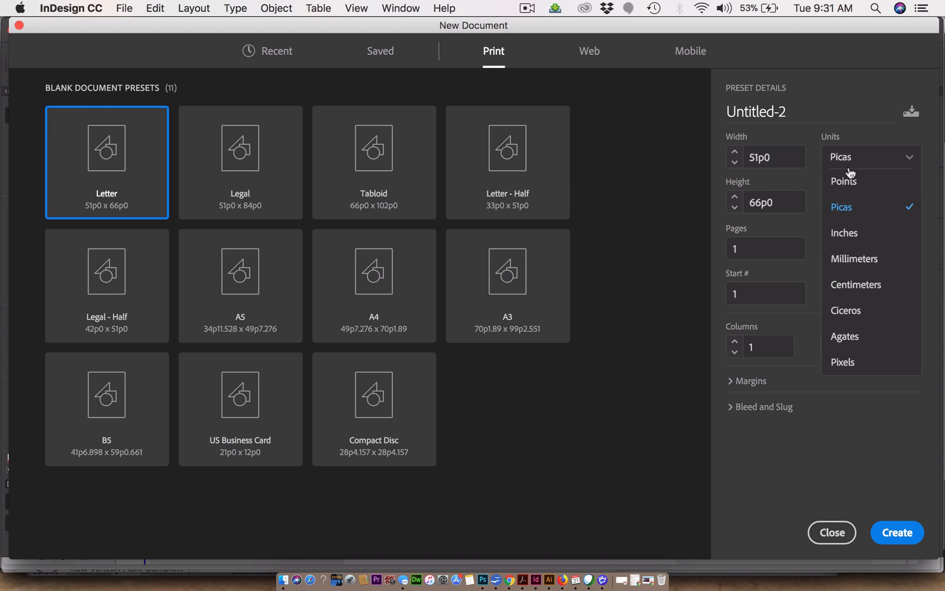
pyautogui.click(850, 236)
pyautogui.click(765, 239)
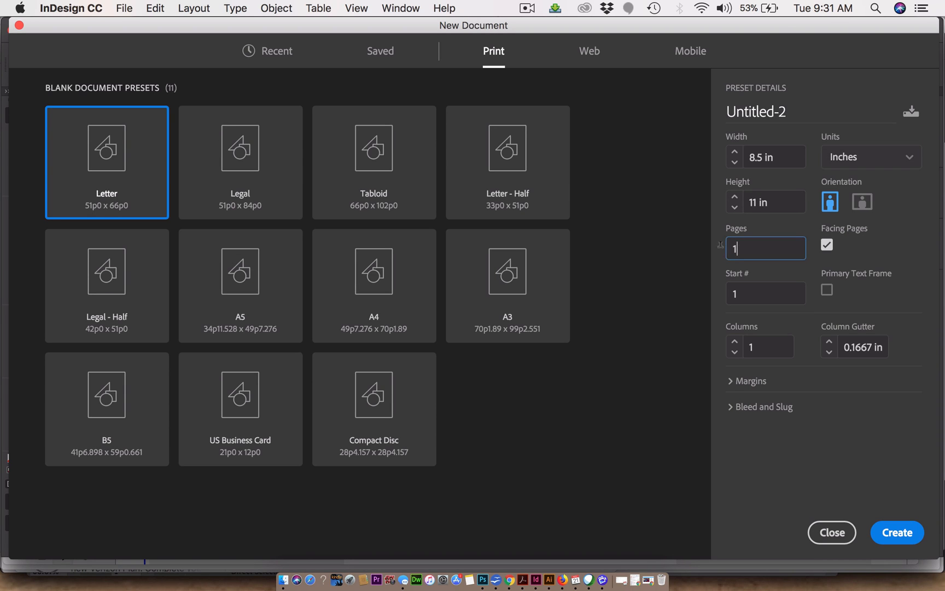
pyautogui.write('2')
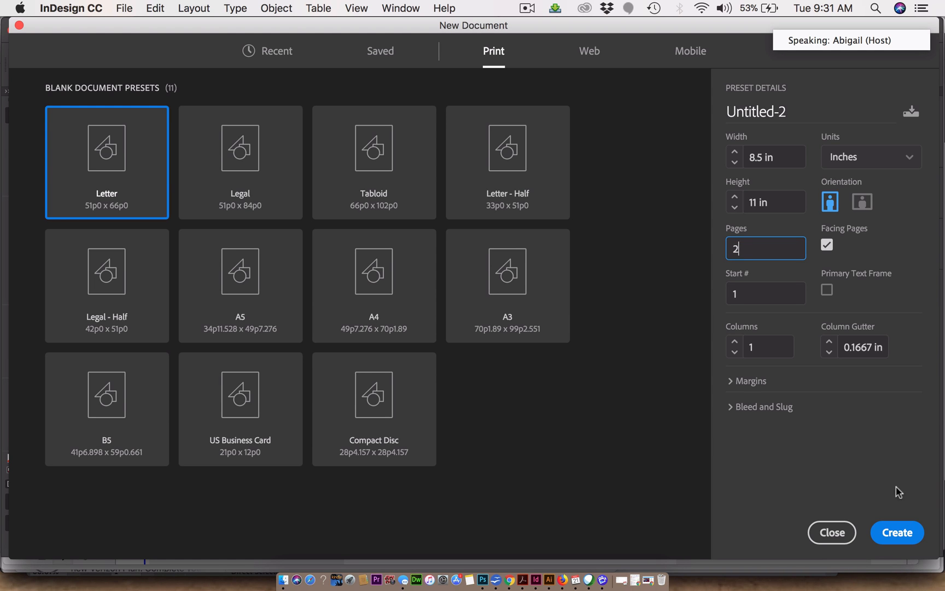
pyautogui.click(897, 534)
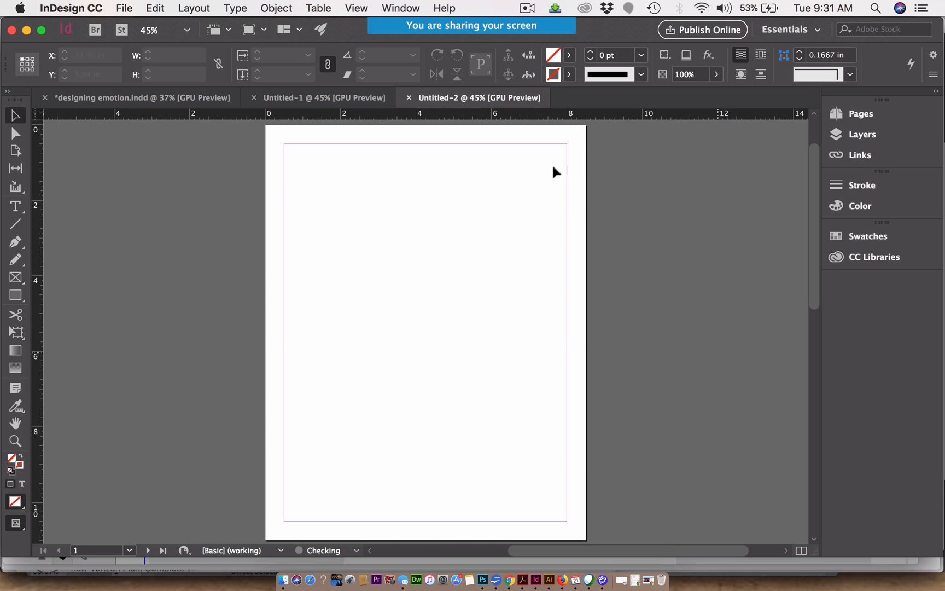
pyautogui.click(253, 97)
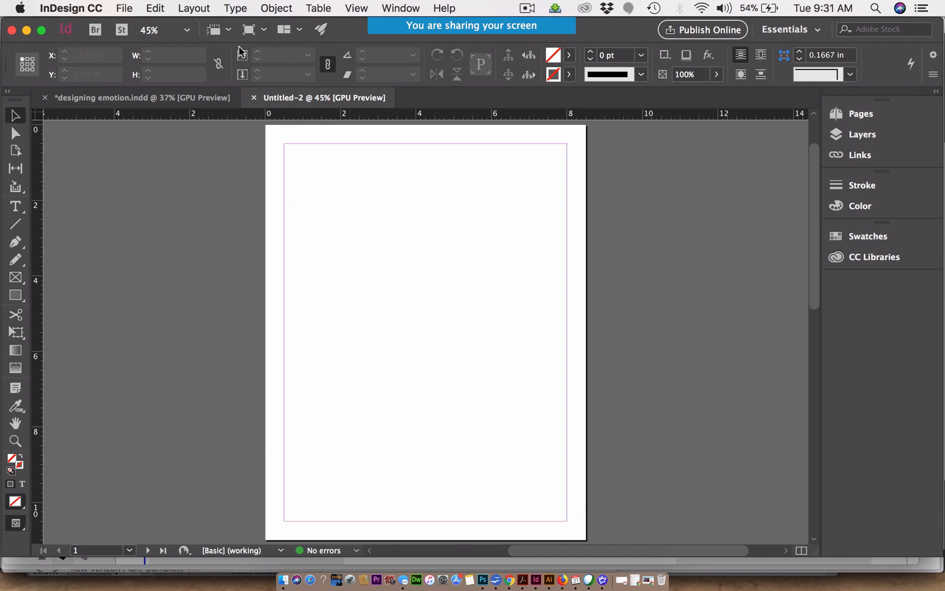
# Save the new document as Proposal Template.indd in a new Documents subfolder named Indesign Class
pyautogui.click(124, 8)
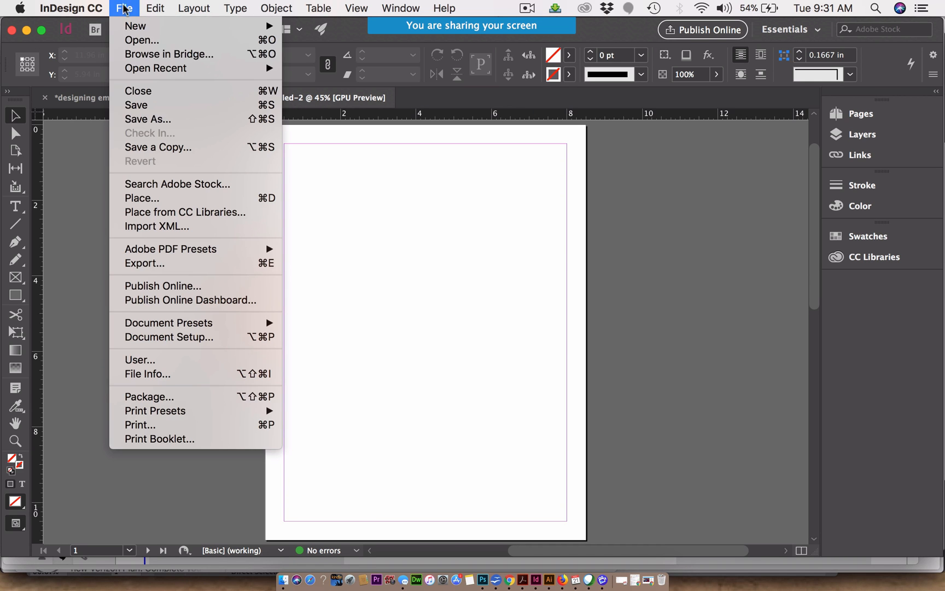
pyautogui.click(140, 120)
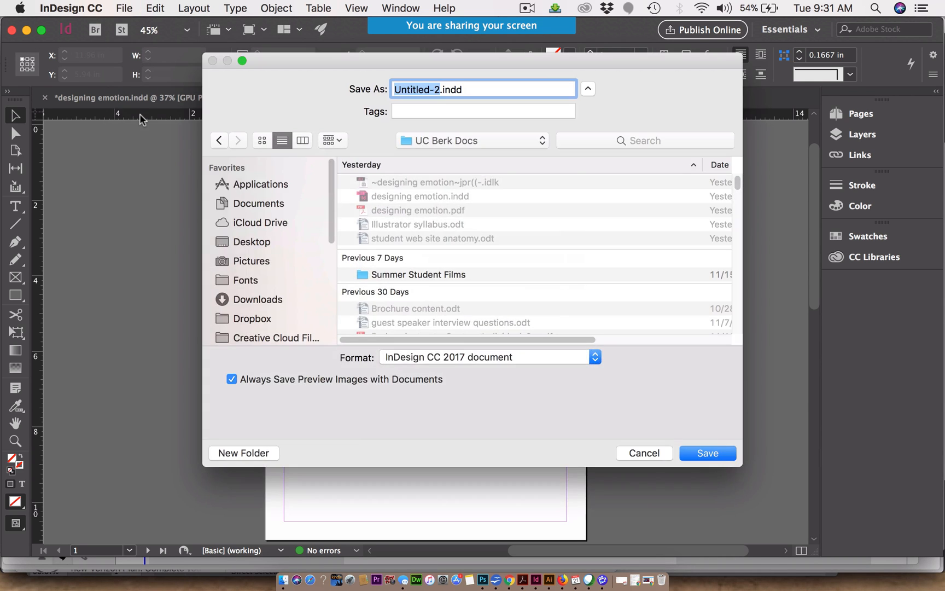
pyautogui.click(424, 140)
pyautogui.click(430, 151)
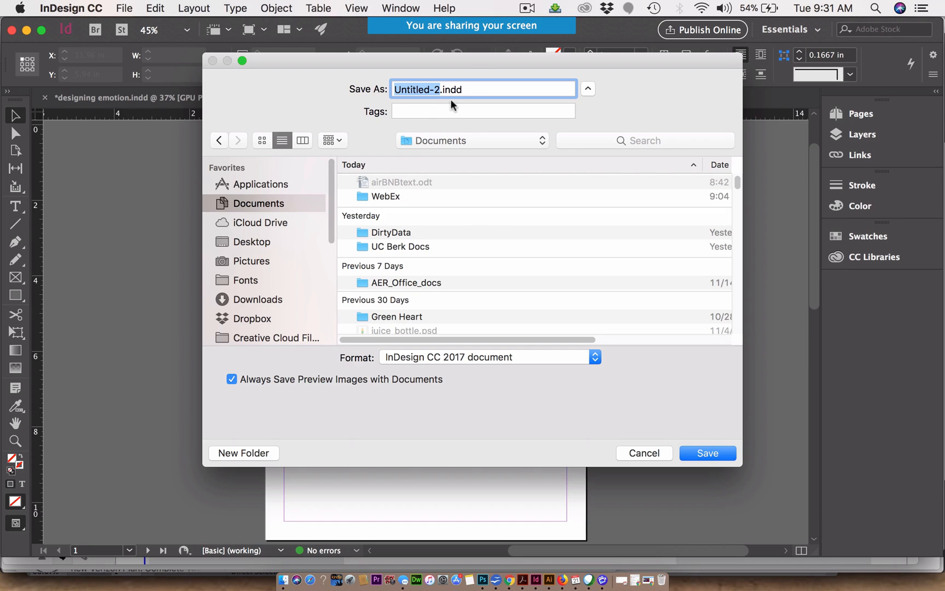
pyautogui.click(259, 452)
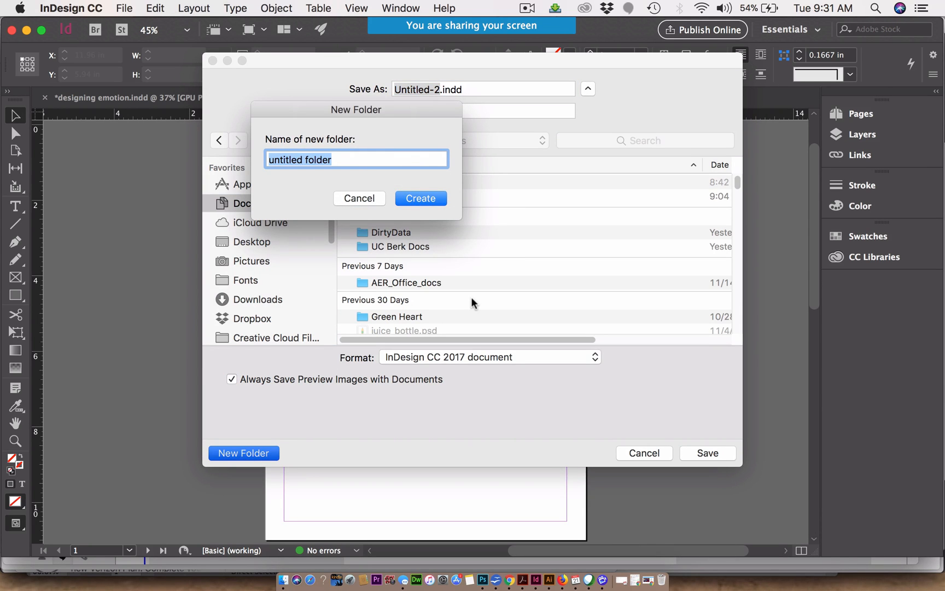
pyautogui.write('Indes')
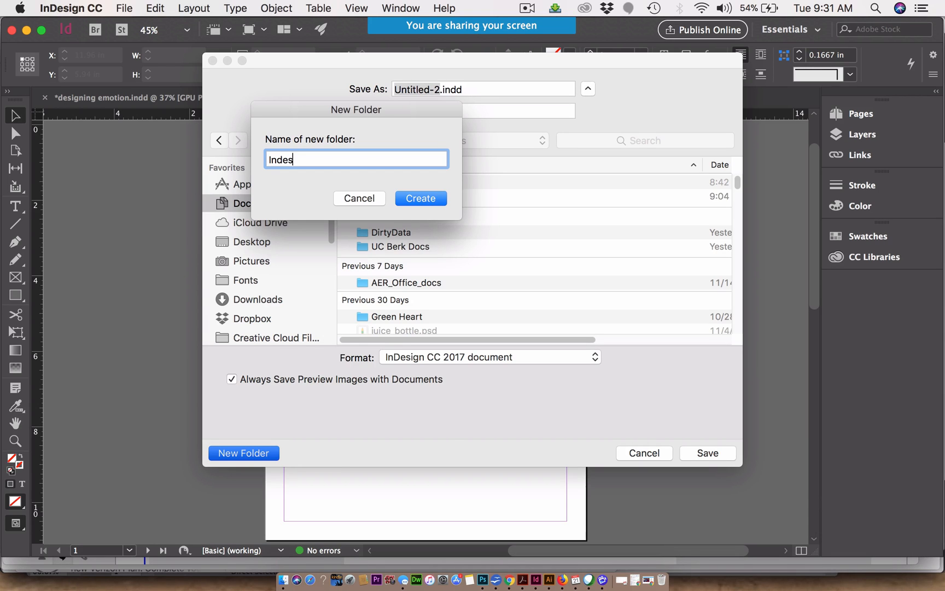
pyautogui.write('ign Class')
pyautogui.click(420, 198)
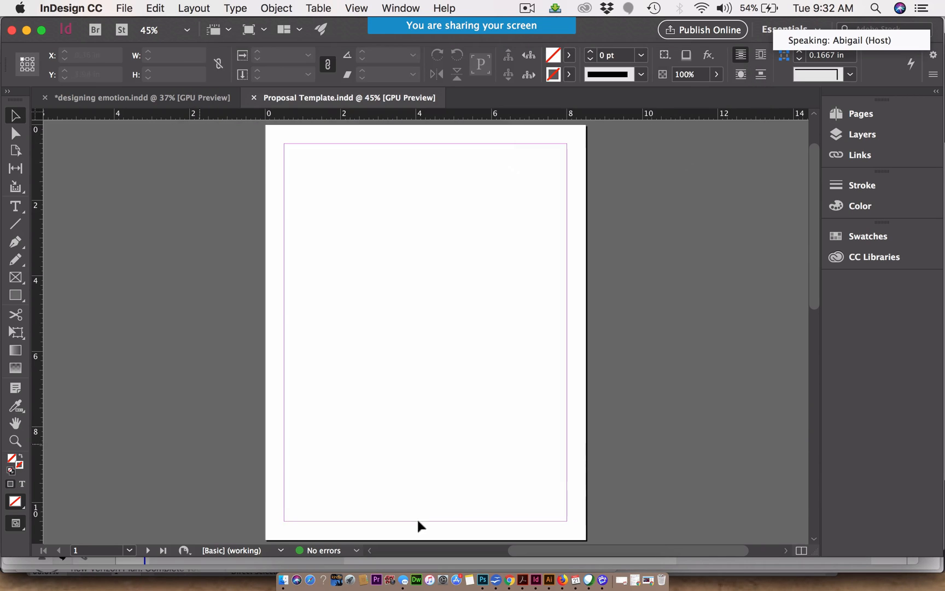
# Place Screen Shot 2017-11-21 at 9.22.11 AM.png on page 1 from its upper-left corner, about 8.5 by 9.68 in
pyautogui.click(853, 117)
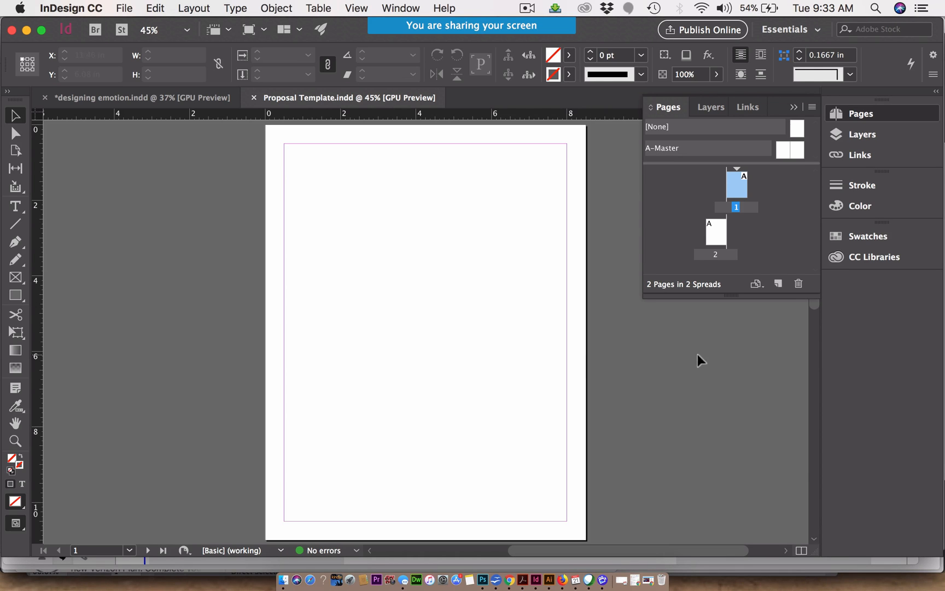
pyautogui.click(125, 7)
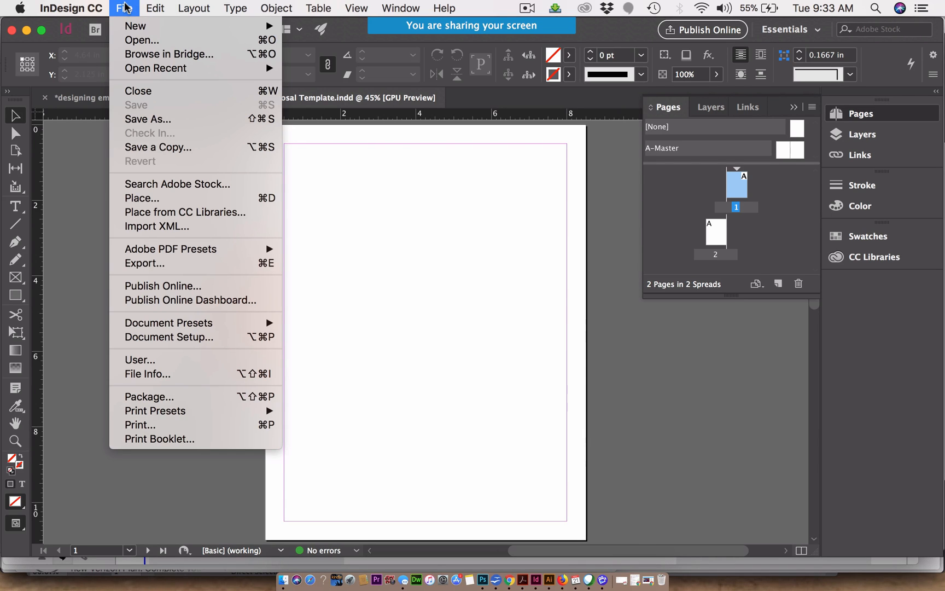
pyautogui.click(142, 198)
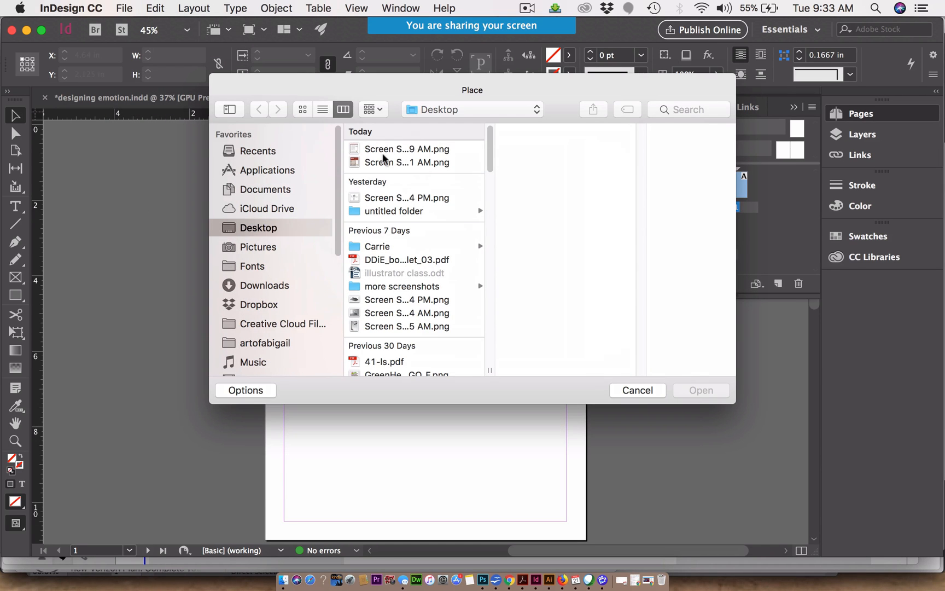
pyautogui.click(392, 162)
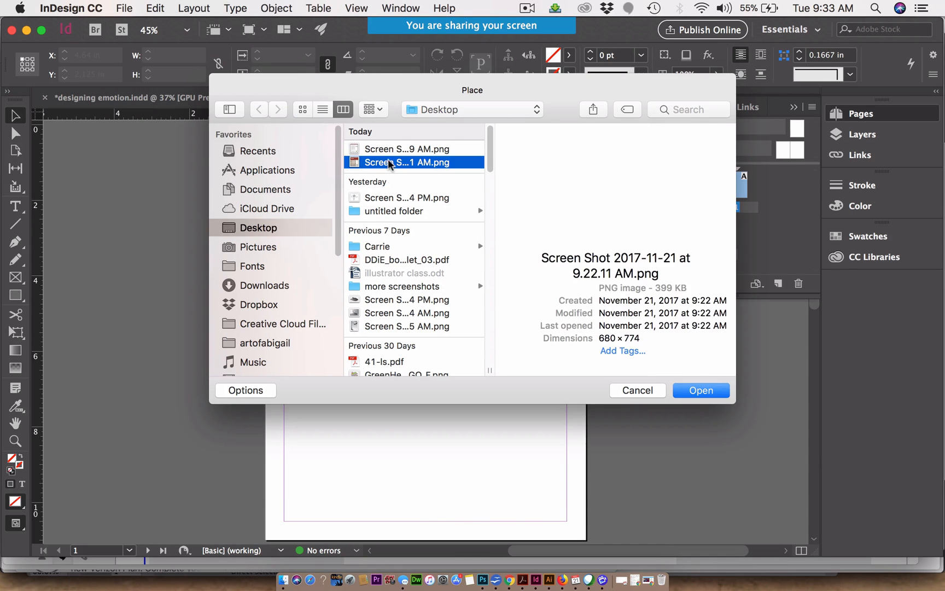
pyautogui.click(684, 392)
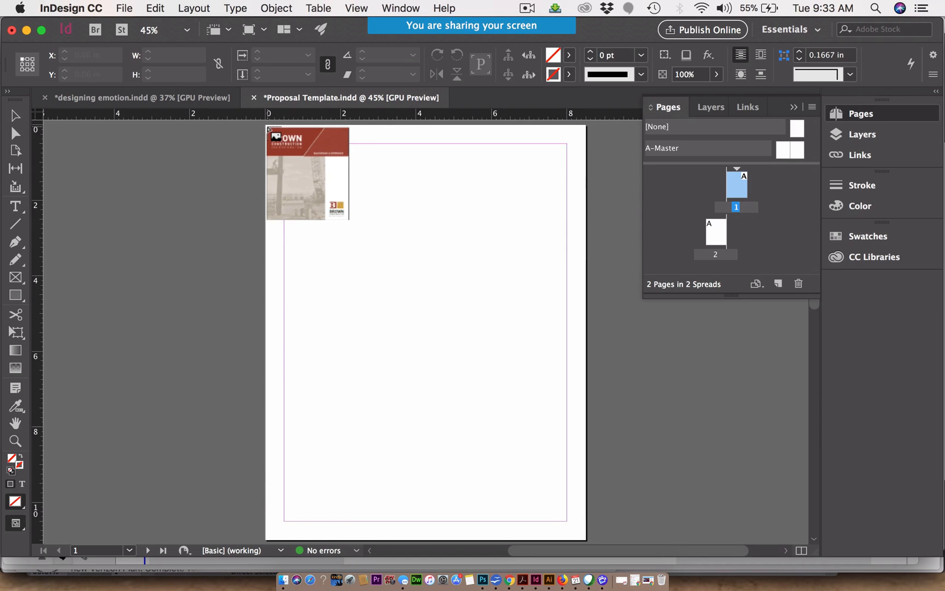
pyautogui.moveTo(266, 126); pyautogui.dragTo(533, 491)
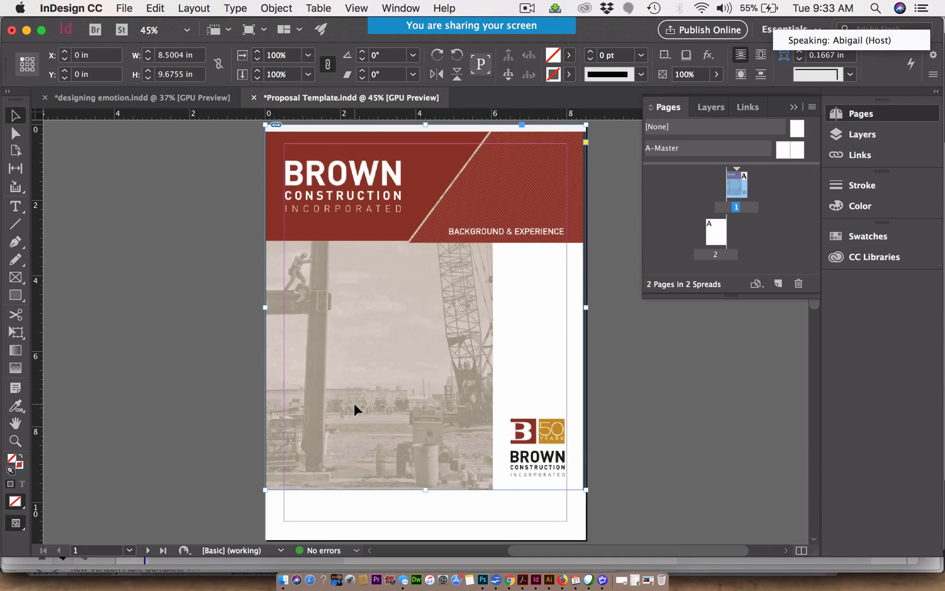
# Reposition and scale the placed image to about 8.63 by 13.19 in so it covers the whole of page 1
pyautogui.moveTo(354, 407); pyautogui.dragTo(329, 391)
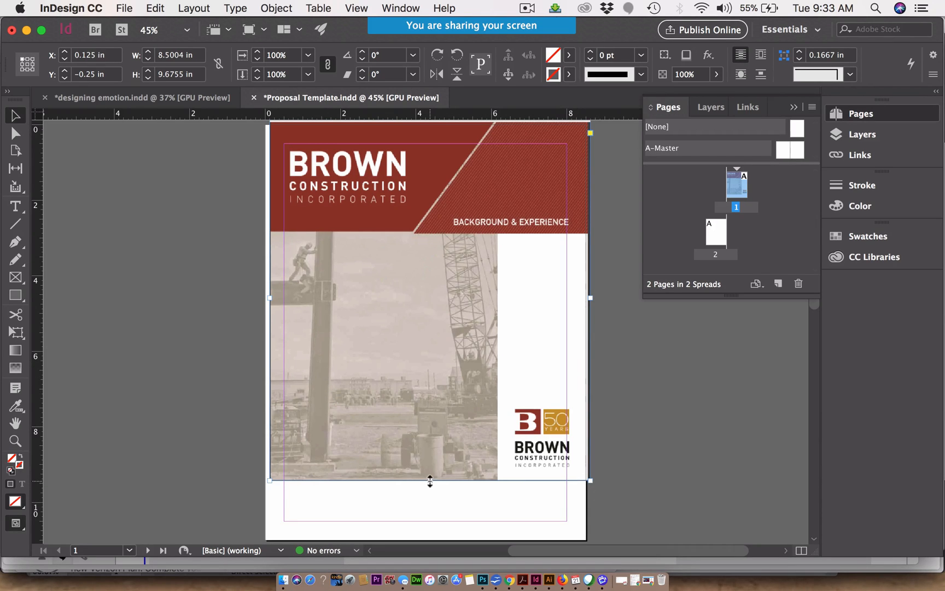
pyautogui.moveTo(431, 481); pyautogui.dragTo(422, 537)
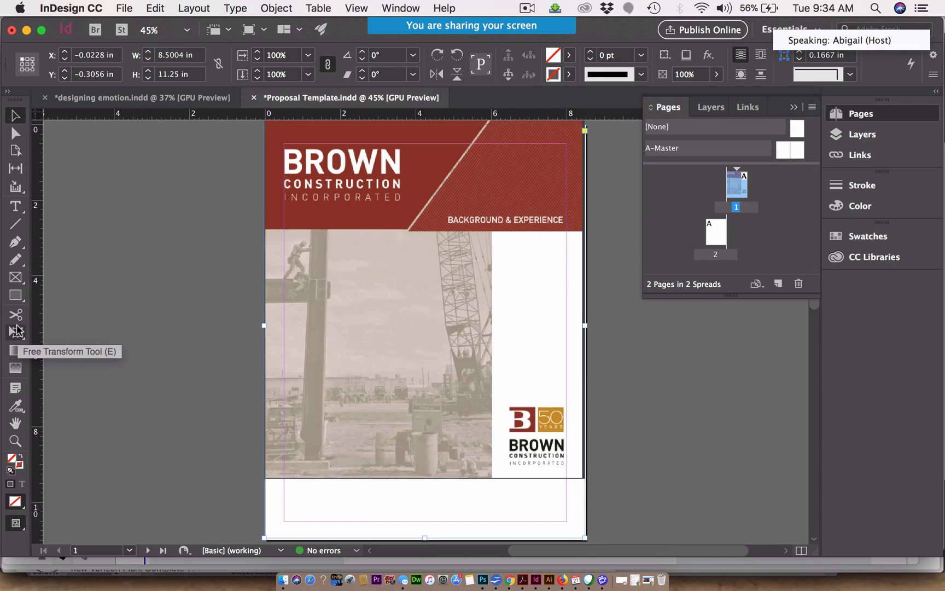
pyautogui.click(17, 329)
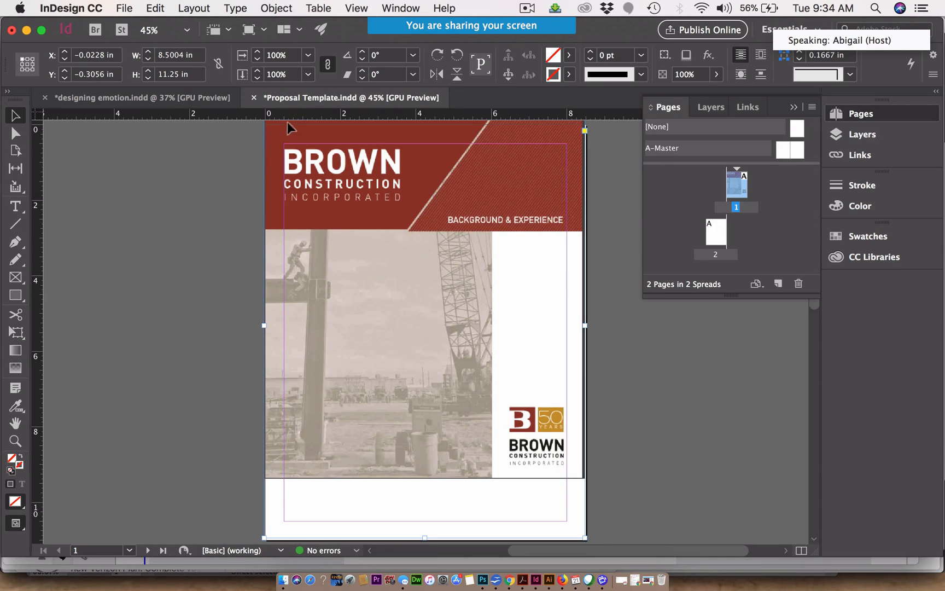
pyautogui.scroll(1, 268, 124)
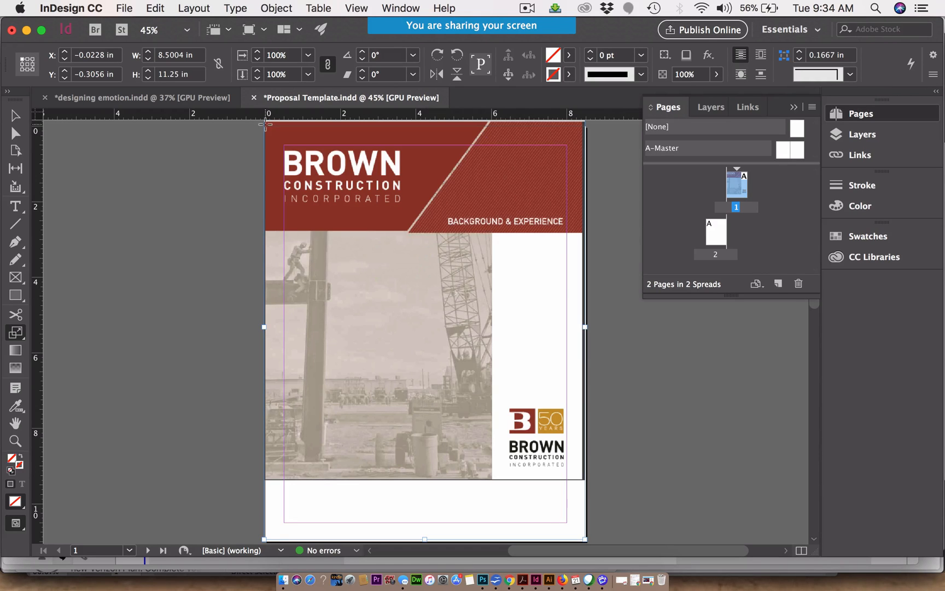
pyautogui.click(265, 124)
pyautogui.moveTo(581, 496); pyautogui.dragTo(574, 517)
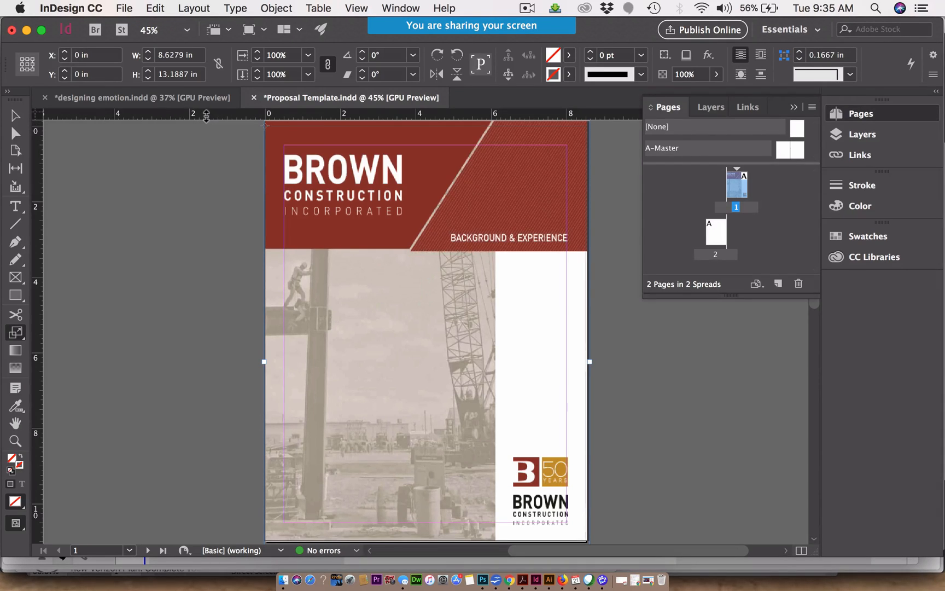
# Add a horizontal guide along the red banner's lower edge and a vertical guide along the photo's right edge
pyautogui.moveTo(206, 119); pyautogui.dragTo(237, 251)
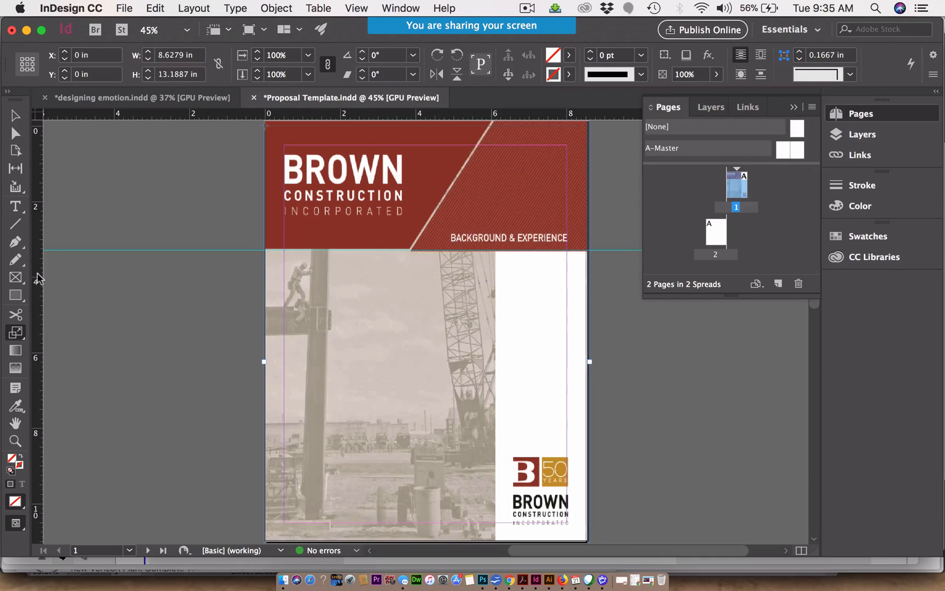
pyautogui.moveTo(37, 279); pyautogui.dragTo(496, 290)
# Check what Layer 1 contains by hiding and reshowing it and expanding its contents
pyautogui.click(855, 141)
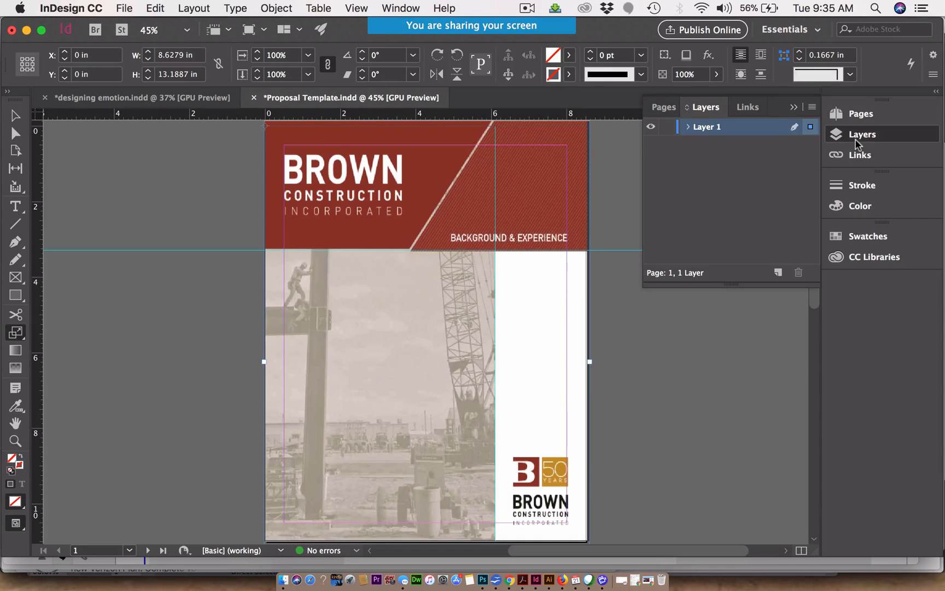
pyautogui.click(651, 128)
pyautogui.click(651, 128)
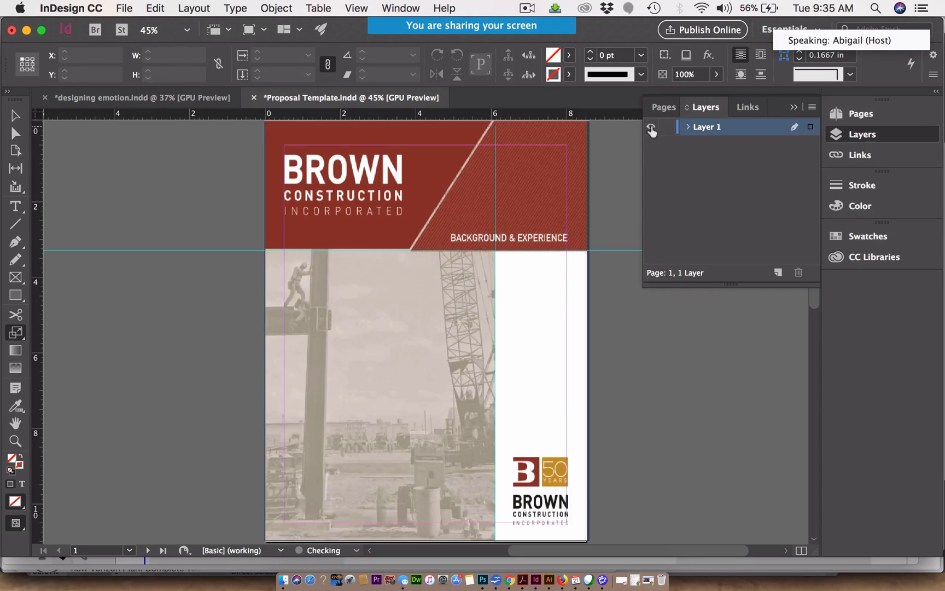
pyautogui.click(689, 128)
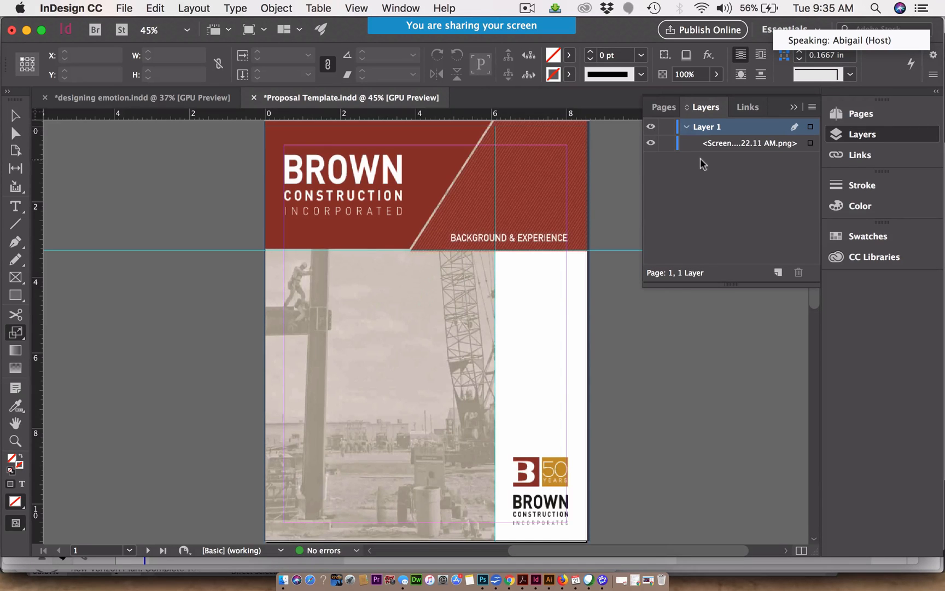
pyautogui.click(731, 144)
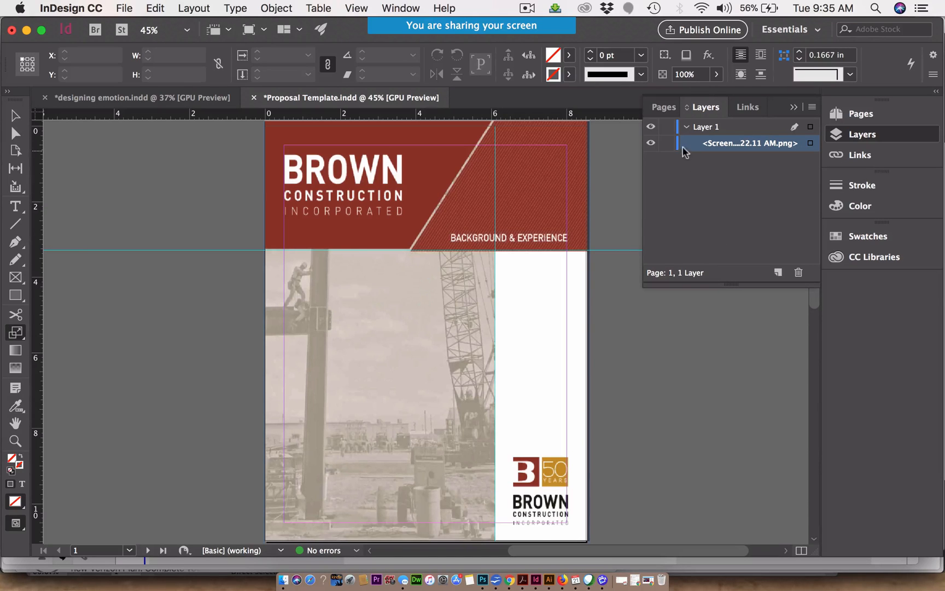
# Add a new layer named Guides with the layer color Cyan
pyautogui.click(778, 274)
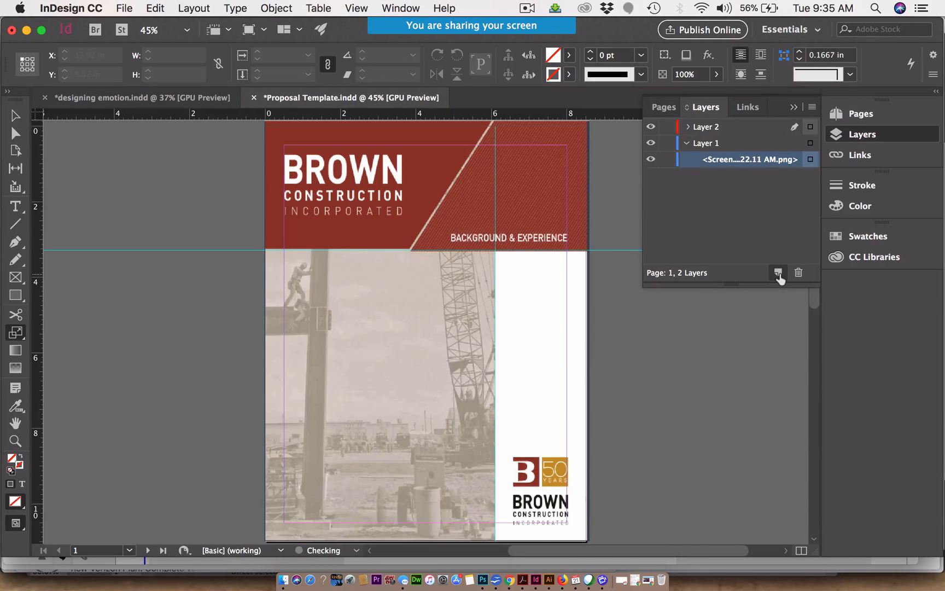
pyautogui.doubleClick(709, 128)
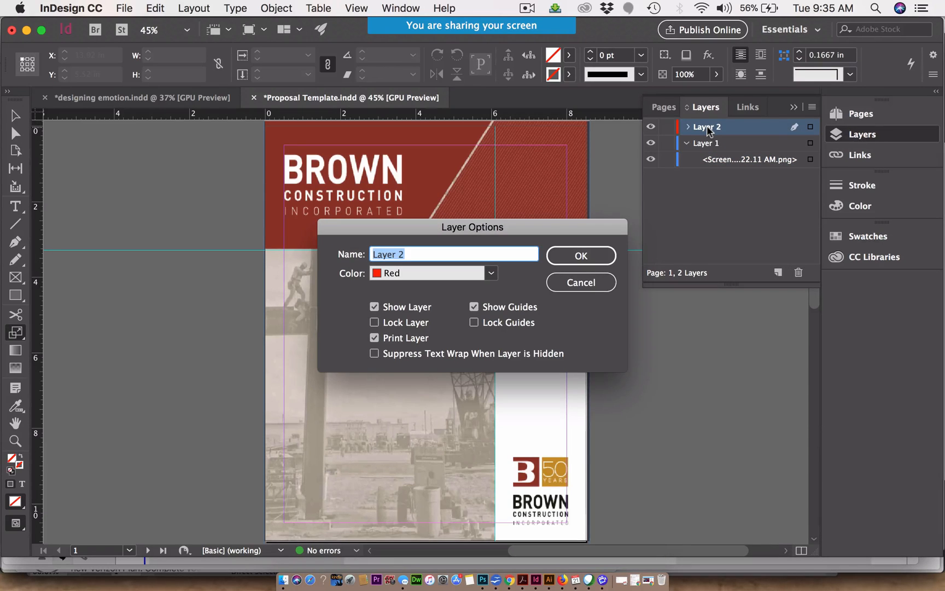
pyautogui.write('Cuides')
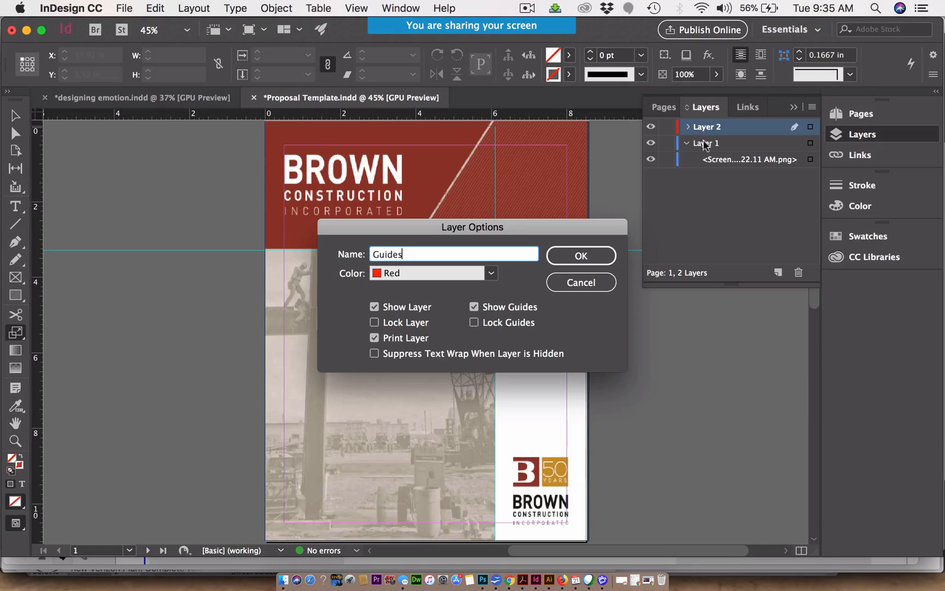
pyautogui.click(468, 275)
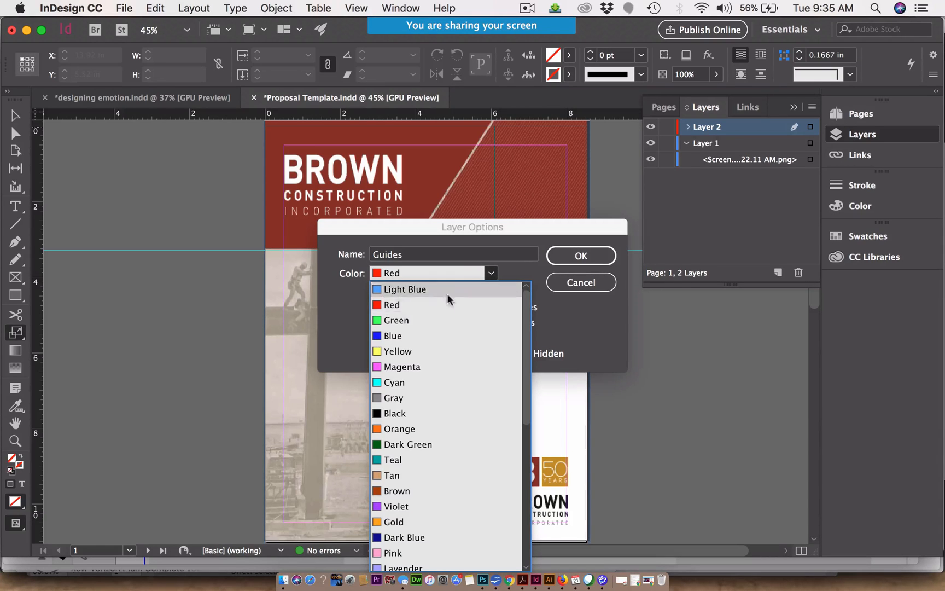
pyautogui.click(411, 382)
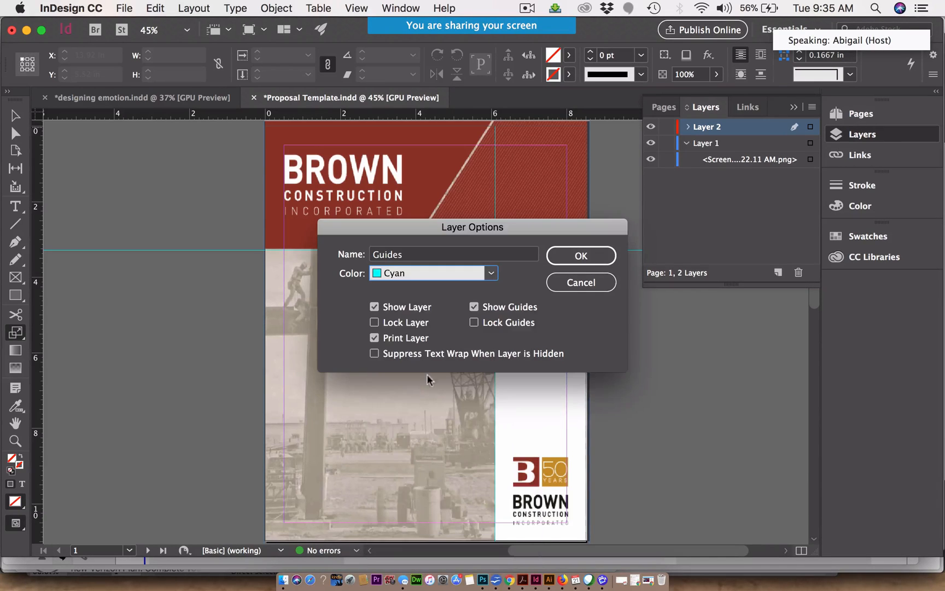
pyautogui.click(580, 252)
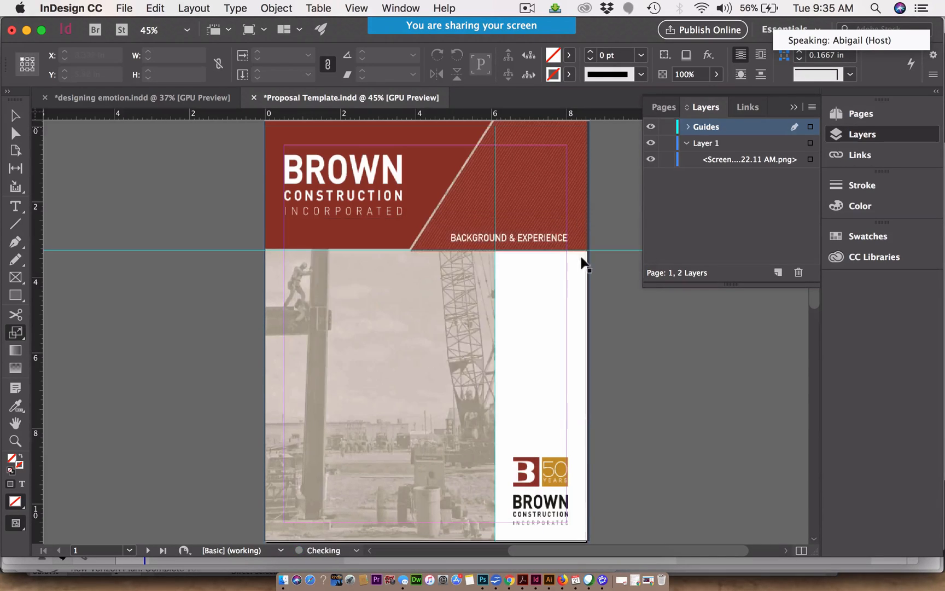
# Collapse Layer 1's contents in the layer list and leave no layer highlighted
pyautogui.click(687, 143)
pyautogui.click(651, 144)
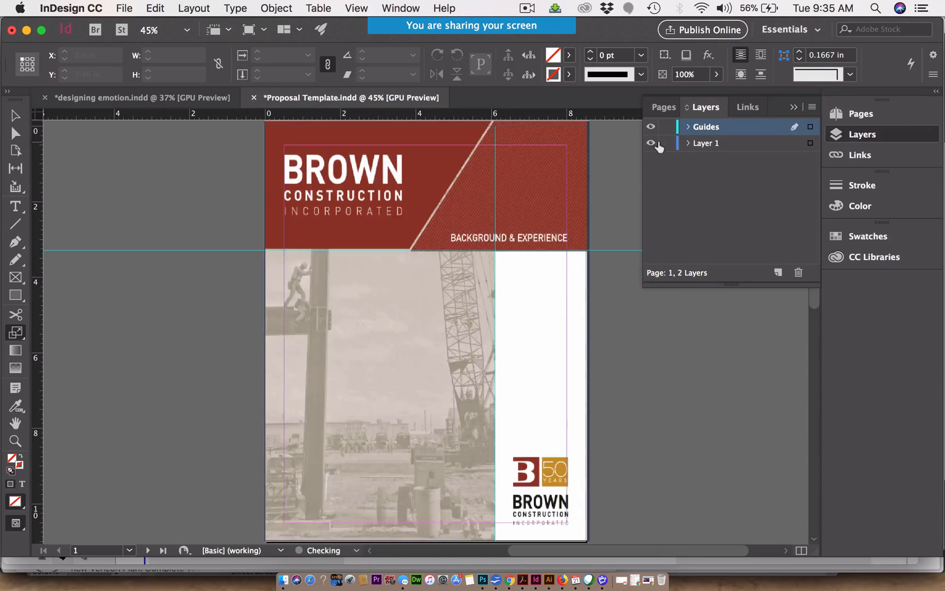
pyautogui.doubleClick(706, 127)
pyautogui.click(762, 267)
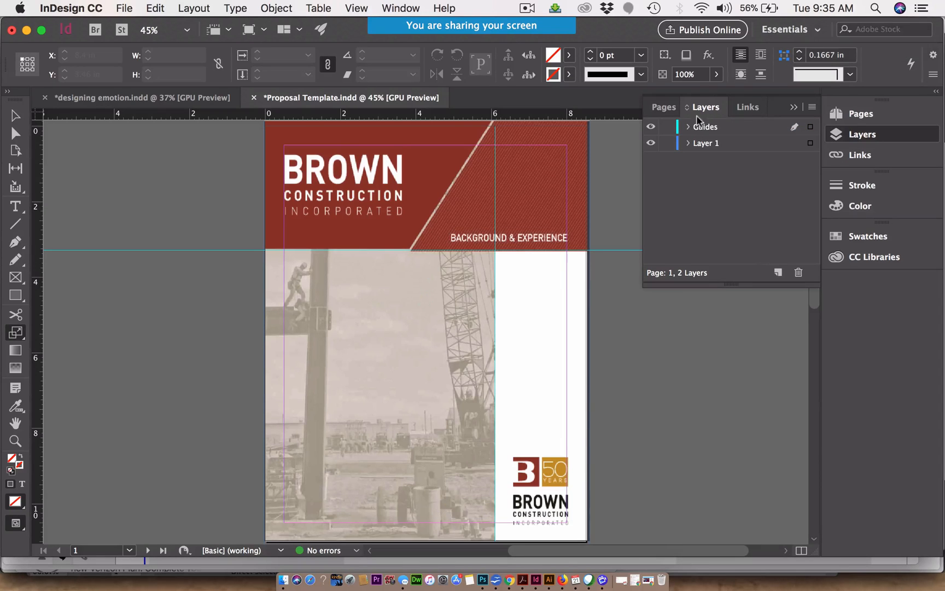
# On the Guides layer, add a vertical guide along the photo's right edge and a horizontal guide at 3.26 in along the banner's lower edge
pyautogui.click(754, 127)
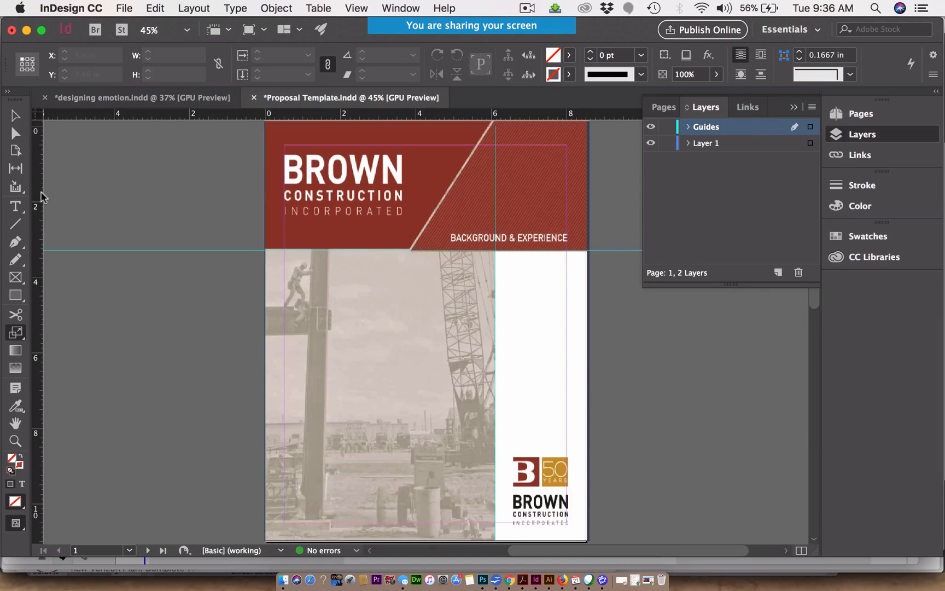
pyautogui.moveTo(42, 197); pyautogui.dragTo(495, 208)
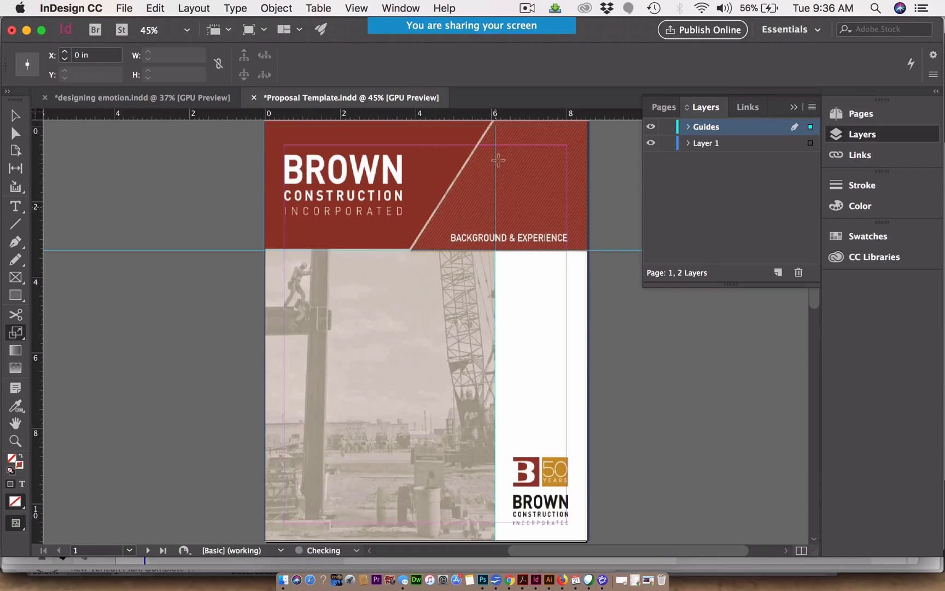
pyautogui.moveTo(414, 120); pyautogui.dragTo(416, 250)
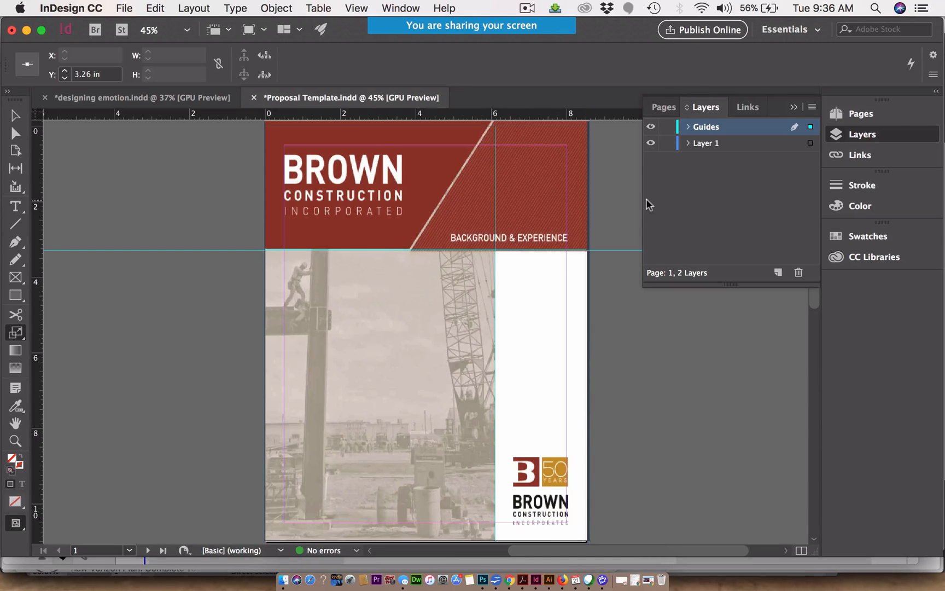
# Hide Layer 1 so only the guides show on the page, and select everything on the Guides layer
pyautogui.click(650, 144)
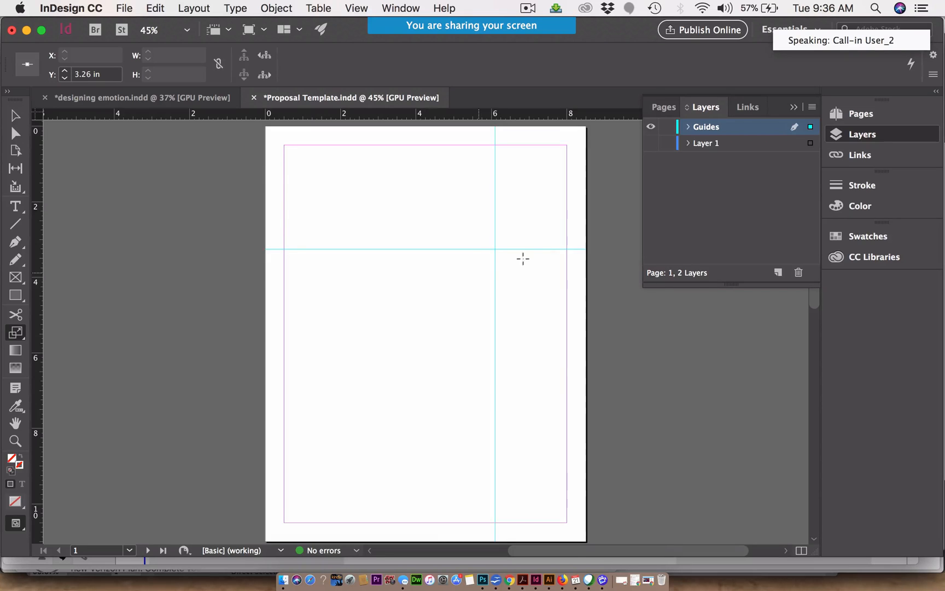
pyautogui.scroll(2, 541, 241)
pyautogui.hscroll(1, 541, 240)
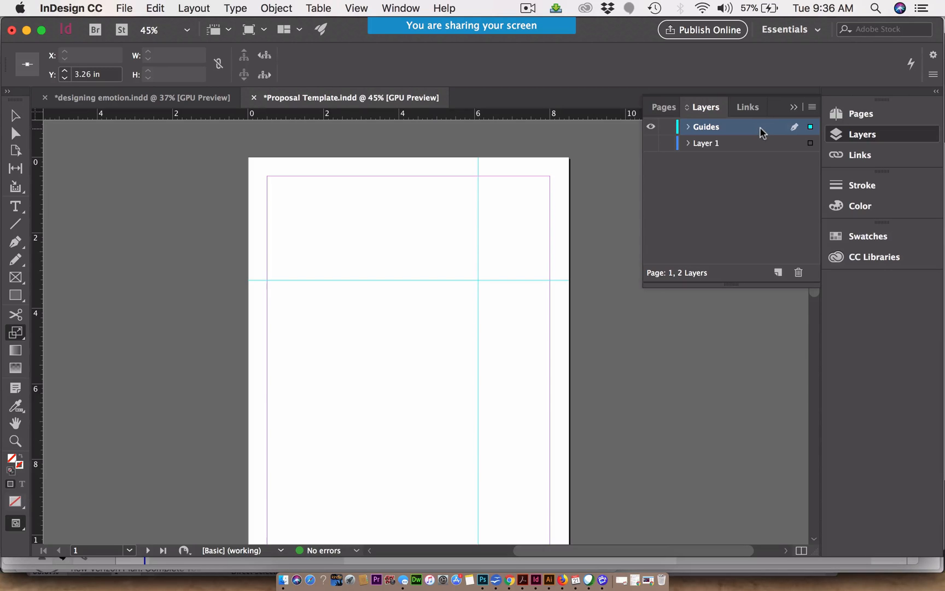
pyautogui.click(811, 127)
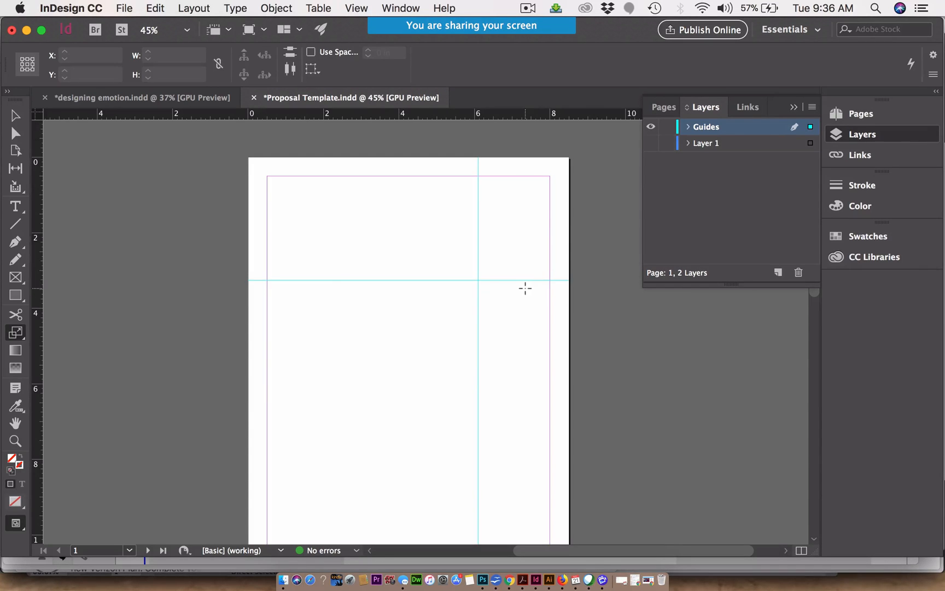
pyautogui.scroll(-2, 524, 288)
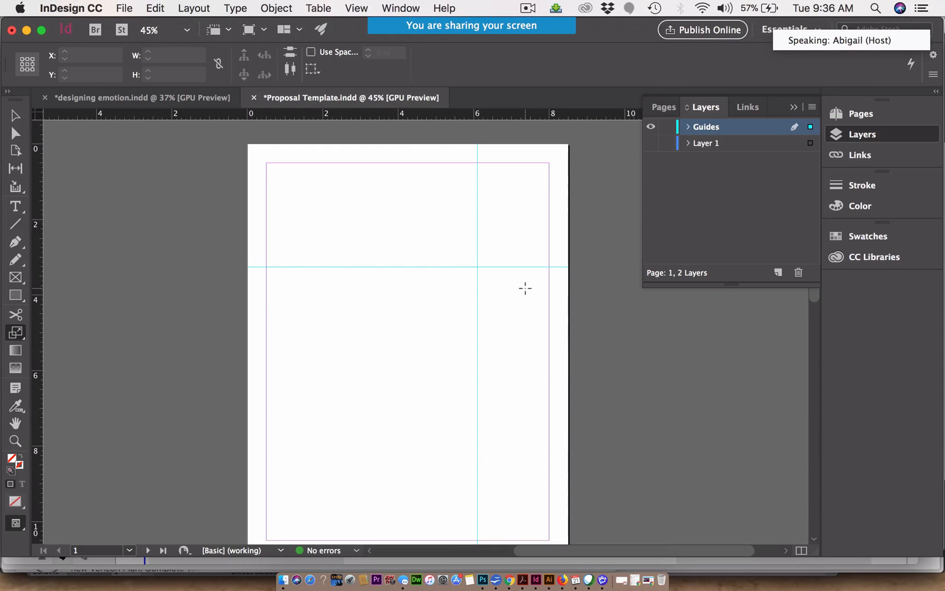
pyautogui.scroll(-1, 525, 287)
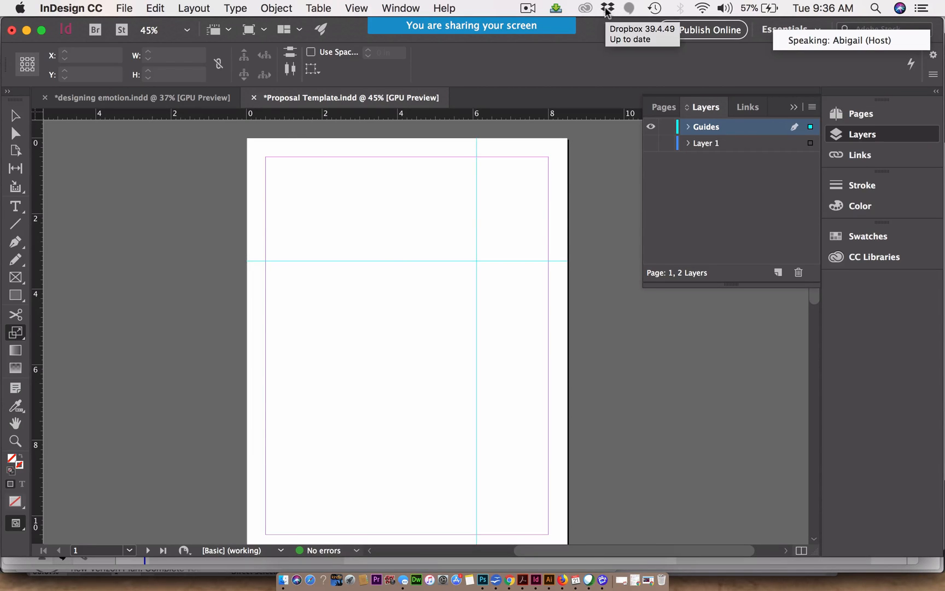
pyautogui.click(529, 9)
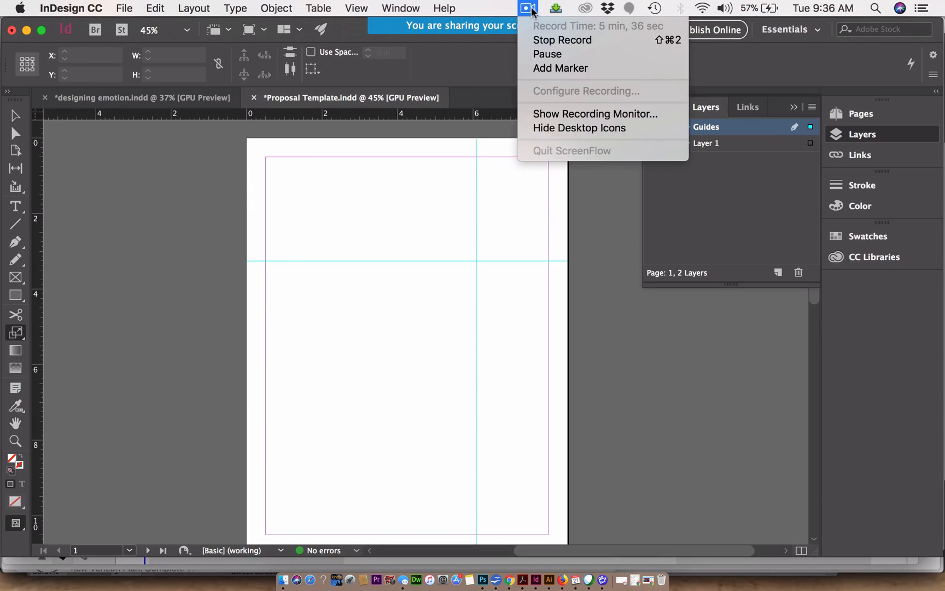